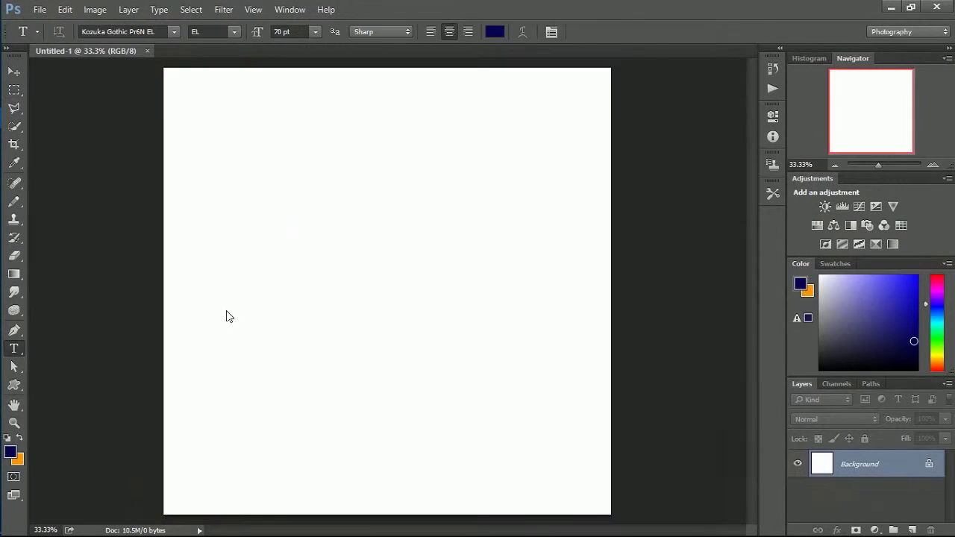
# Add an 'R' text layer on the blank page, then a new empty layer
pyautogui.click(234, 226)
pyautogui.write('R')
pyautogui.moveTo(889, 377); pyautogui.dragTo(888, 317)
pyautogui.hotkey('ctrl', 'shift', 'alt', 'n')
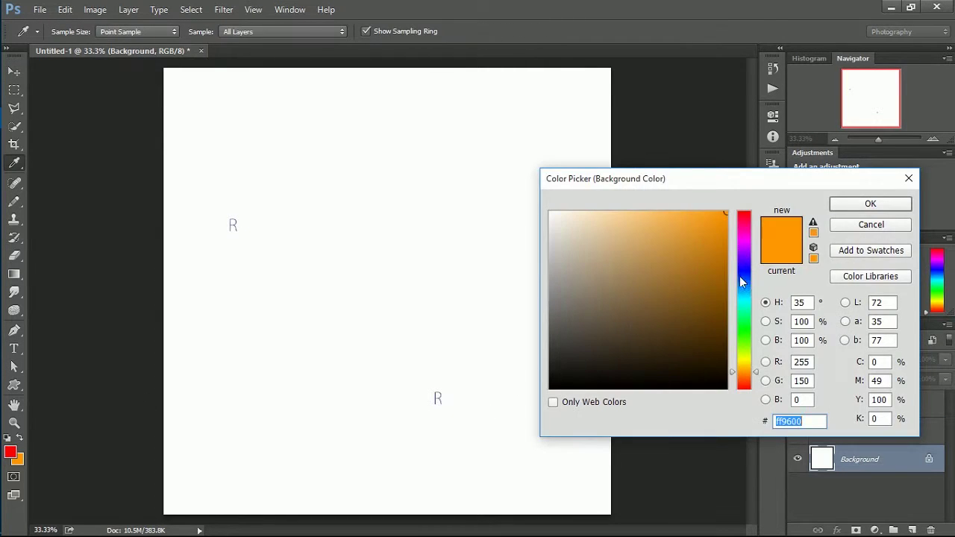
# Fill the Background layer with a horizontal red-to-blue gradient
pyautogui.press('g')
pyautogui.moveTo(194, 347); pyautogui.dragTo(552, 346)
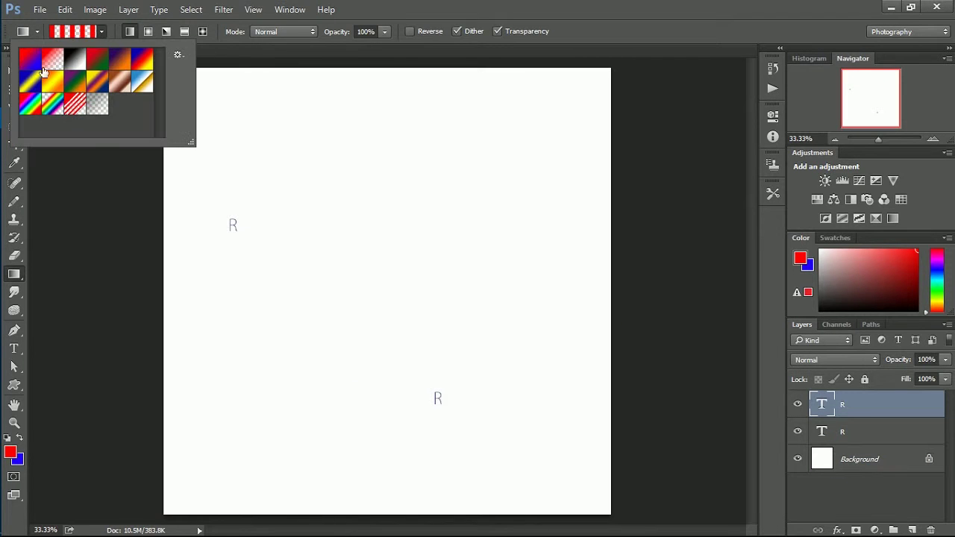
pyautogui.doubleClick(30, 60)
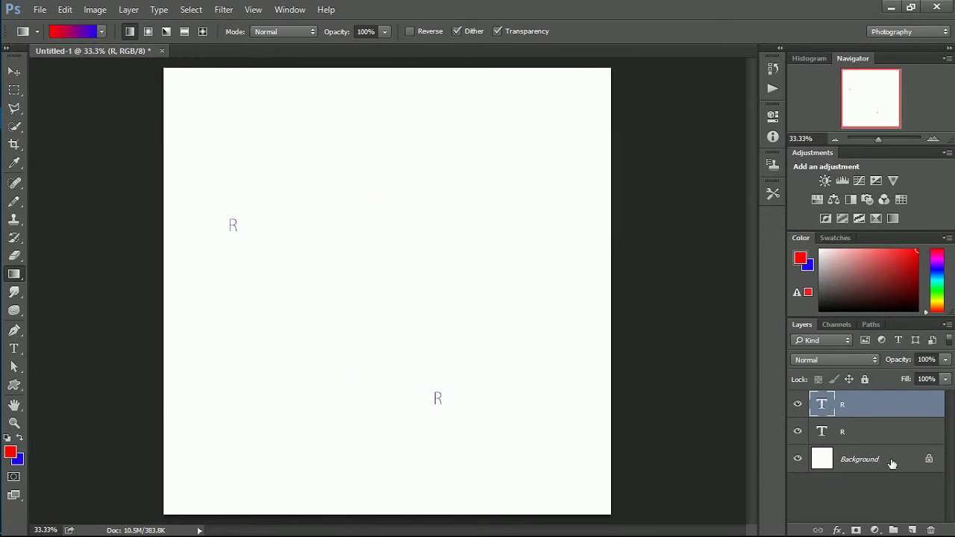
pyautogui.click(866, 459)
pyautogui.moveTo(162, 373); pyautogui.dragTo(653, 373)
pyautogui.click(546, 31)
# Draw a starburst shape, then centre and enlarge it to fill the canvas
pyautogui.scroll(-3, 491, 382)
pyautogui.scroll(5, 379, 388)
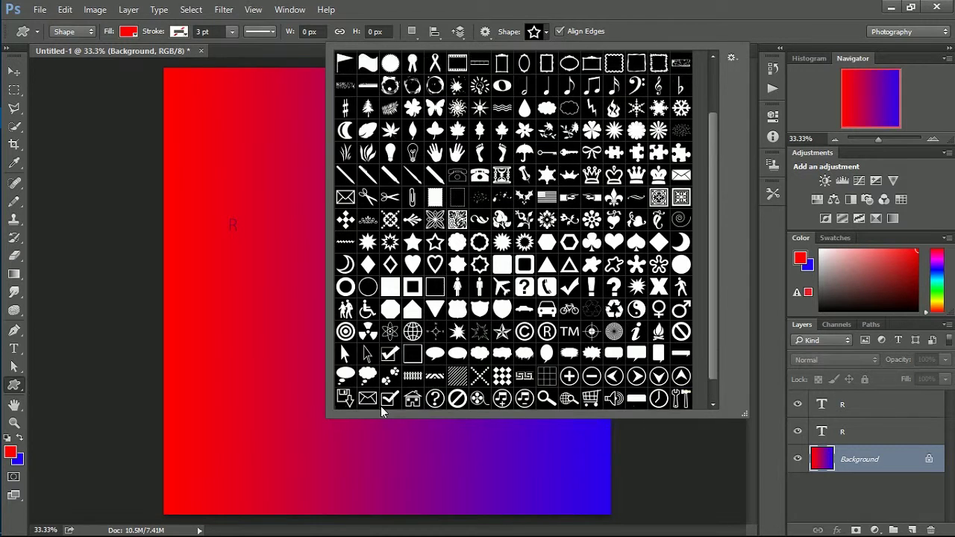
pyautogui.moveTo(488, 403)
pyautogui.mouseDown()
pyautogui.moveTo(418, 299)
pyautogui.moveTo(529, 460)
pyautogui.mouseUp()
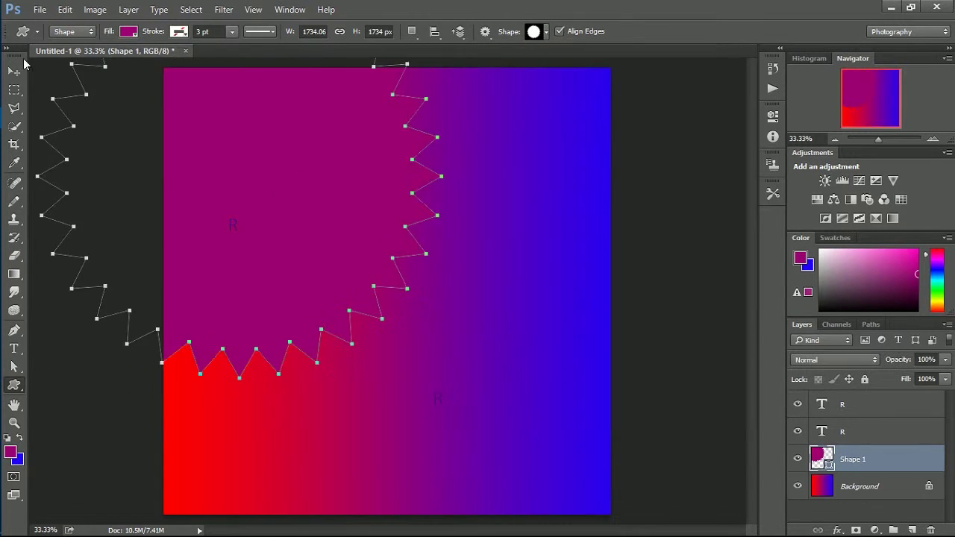
pyautogui.hotkey('ctrl', 't')
pyautogui.moveTo(232, 114); pyautogui.dragTo(456, 316)
pyautogui.moveTo(579, 127); pyautogui.dragTo(602, 108)
pyautogui.moveTo(506, 240); pyautogui.dragTo(512, 246)
pyautogui.moveTo(384, 512); pyautogui.dragTo(383, 515)
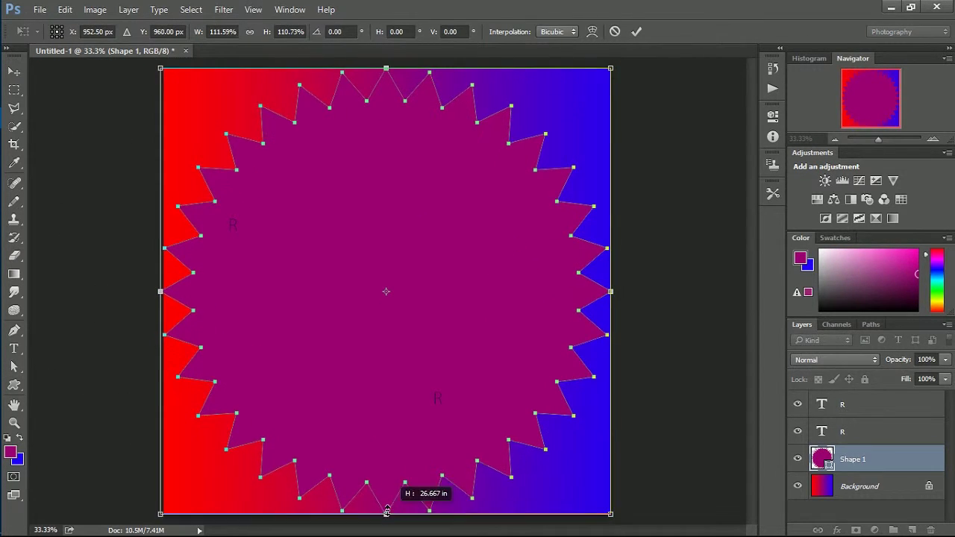
pyautogui.press('Return')
# Give the starburst an orange-yellow-orange gradient fill
pyautogui.click(128, 31)
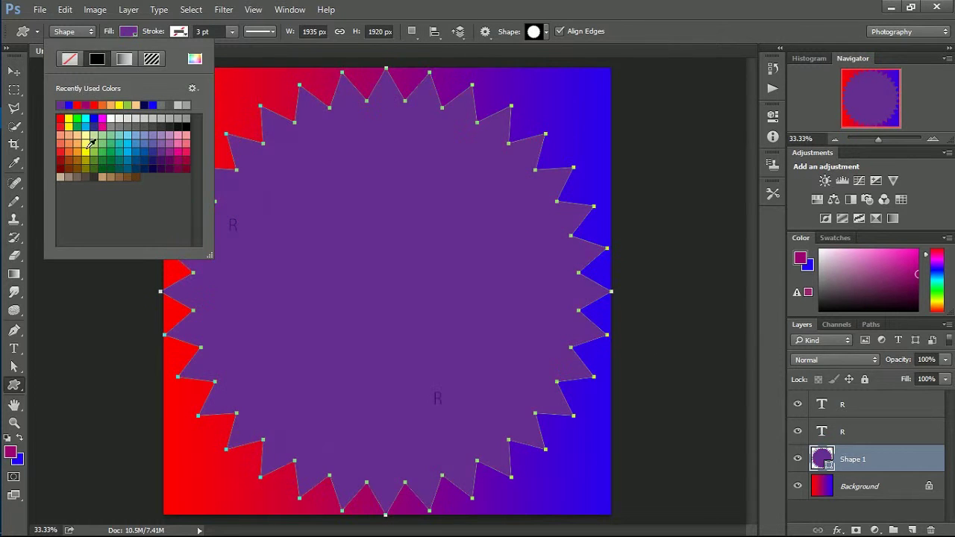
pyautogui.click(68, 119)
pyautogui.click(124, 59)
pyautogui.click(88, 133)
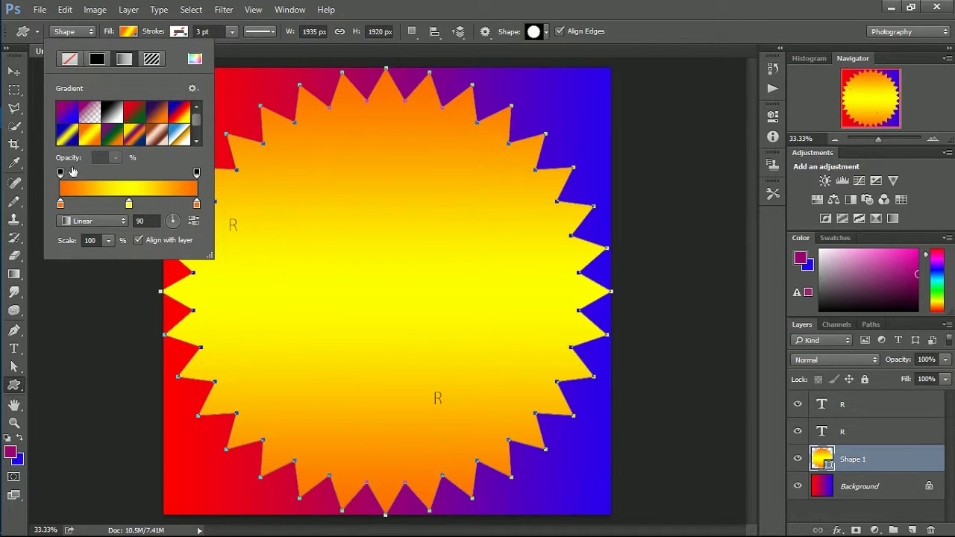
# Duplicate the starburst layer and shrink the copy to about 83%
pyautogui.press('v')
pyautogui.rightClick(900, 459)
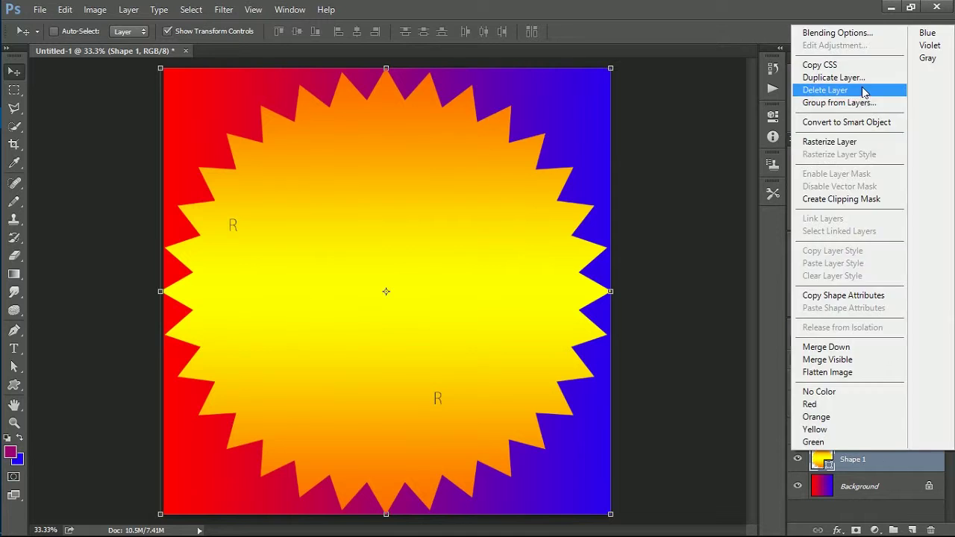
pyautogui.click(829, 79)
pyautogui.press('Return')
pyautogui.hotkey('ctrl', 't')
pyautogui.moveTo(611, 515); pyautogui.dragTo(560, 464)
pyautogui.press('Return')
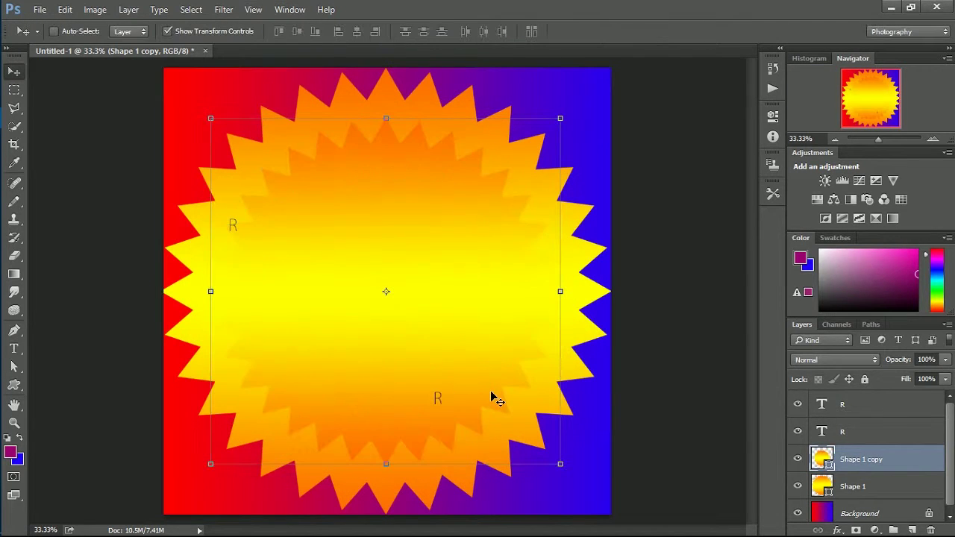
# Make a third starburst copy and shrink it around its centre
pyautogui.rightClick(846, 460)
pyautogui.click(828, 79)
pyautogui.press('Return')
pyautogui.hotkey('ctrl', 't')
pyautogui.moveTo(575, 92); pyautogui.dragTo(618, 154)
pyautogui.hotkey('ctrl', 'z')
pyautogui.press('Return')
pyautogui.moveTo(561, 464); pyautogui.dragTo(520, 415)
pyautogui.press('Return')
pyautogui.hotkey('alt', '[')
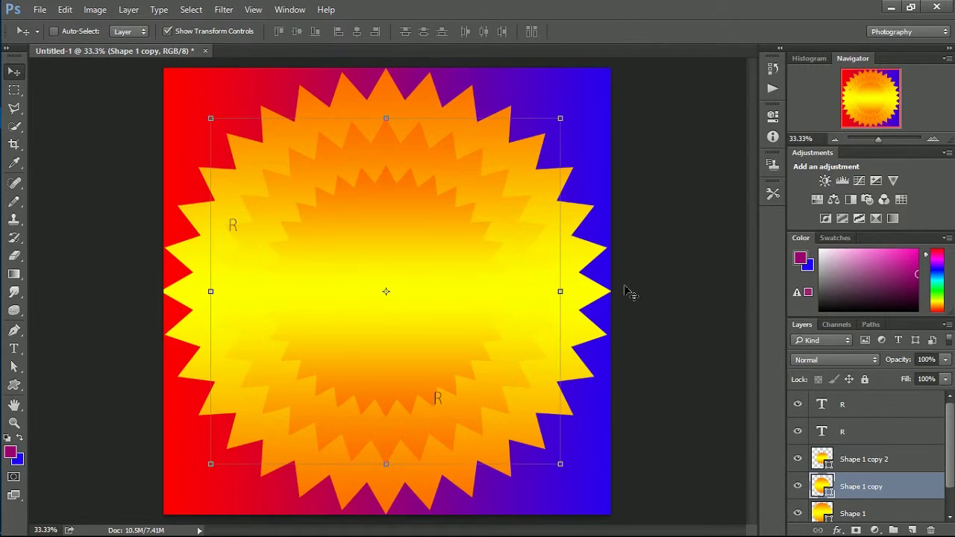
pyautogui.press('t')
pyautogui.click(236, 226)
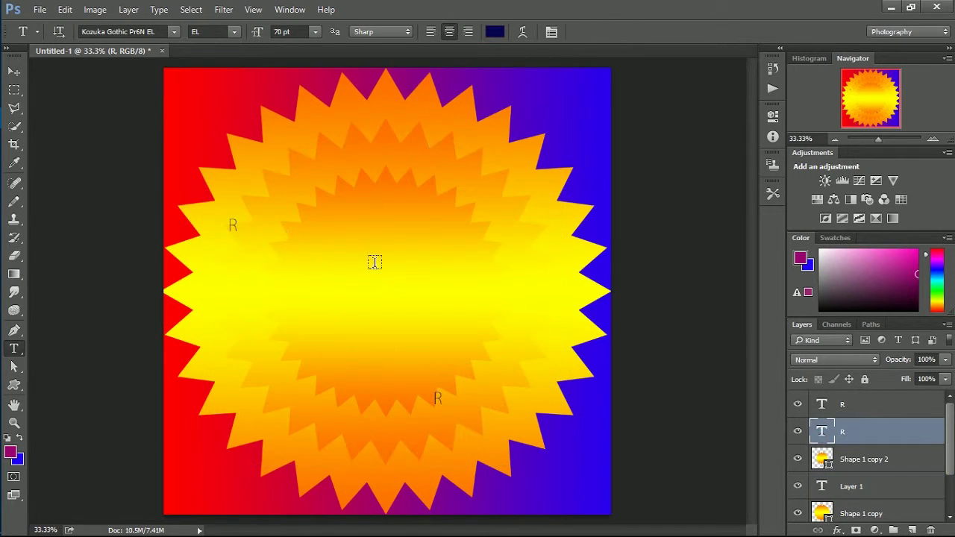
# Set the first R to Minecrafter Alt Regular at 700 pt
pyautogui.write('IN')
pyautogui.press('Tab')
pyautogui.write('700')
pyautogui.press('Return')
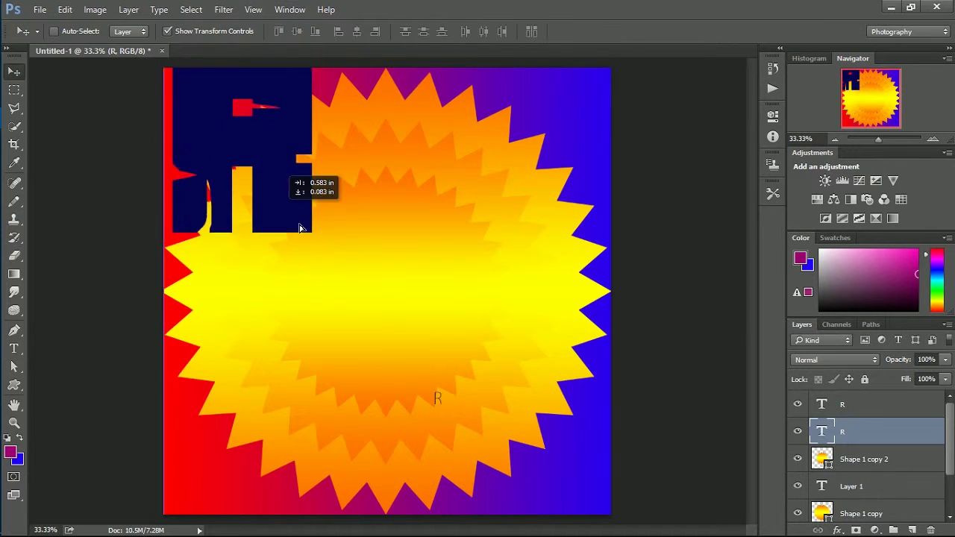
# Set the second R to Minecrafter at 700 pt and move it into position
pyautogui.doubleClick(437, 399)
pyautogui.write('700')
pyautogui.press('Return')
pyautogui.click(120, 31)
pyautogui.write('mine')
pyautogui.press('Return')
pyautogui.moveTo(466, 287); pyautogui.dragTo(504, 341)
# Change the lower R's font to Lithos Pro Black
pyautogui.press('t')
pyautogui.doubleClick(266, 196)
pyautogui.click(173, 32)
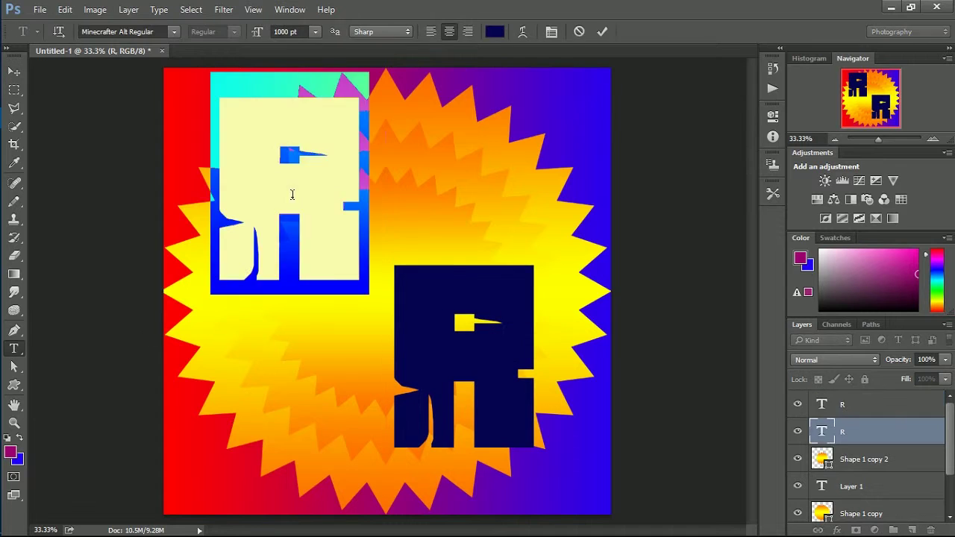
pyautogui.click(184, 132)
pyautogui.doubleClick(471, 351)
pyautogui.click(173, 31)
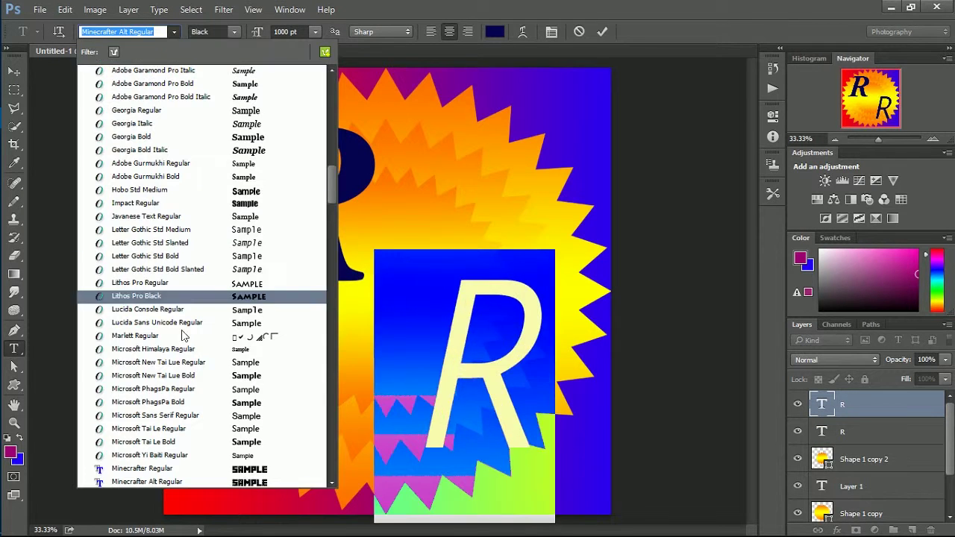
pyautogui.scroll(-4, 186, 106)
pyautogui.click(187, 123)
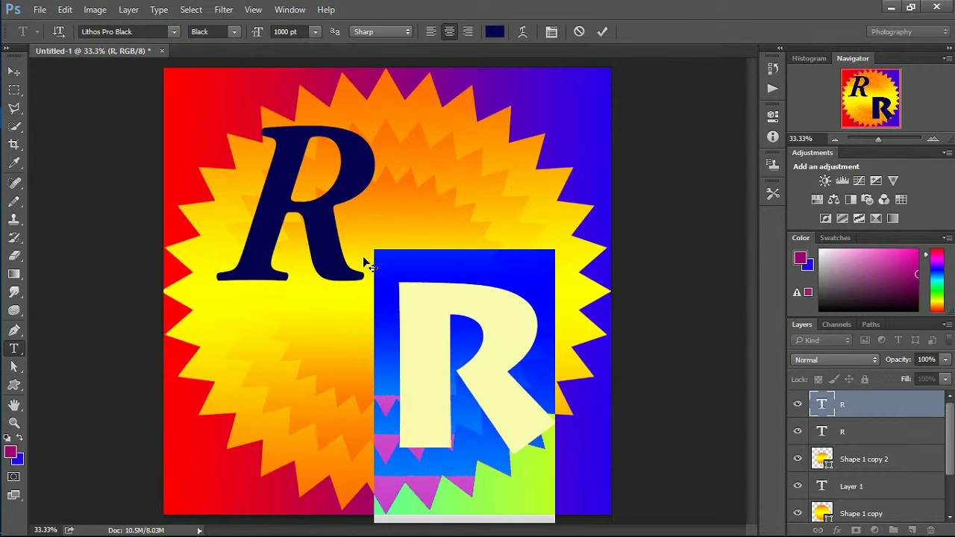
# Select the other R and browse the font list for Lithos Pro Black
pyautogui.doubleClick(821, 432)
pyautogui.click(173, 31)
pyautogui.scroll(-3, 203, 345)
pyautogui.scroll(-3, 216, 373)
# Set the upper R to Lithos Pro Black and add drop shadows to both R letters
pyautogui.write('lit')
pyautogui.press('Return')
pyautogui.doubleClick(895, 432)
pyautogui.click(495, 433)
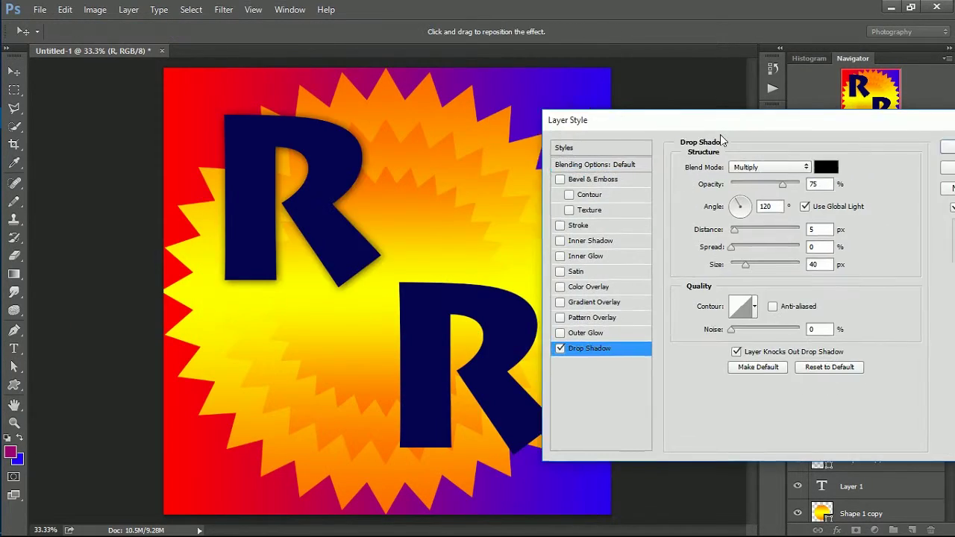
pyautogui.click(883, 177)
pyautogui.click(817, 399)
pyautogui.doubleClick(821, 404)
pyautogui.press('Return')
# Add drop shadows to the middle, largest and smallest starburst layers
pyautogui.scroll(-3, 866, 448)
pyautogui.click(866, 454)
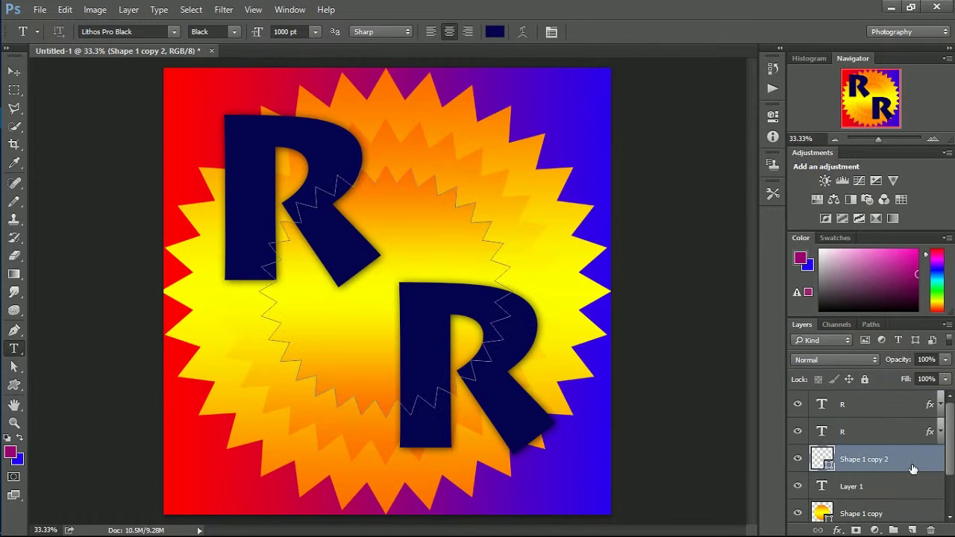
pyautogui.doubleClick(896, 454)
pyautogui.press('Return')
pyautogui.doubleClick(896, 508)
pyautogui.press('Return')
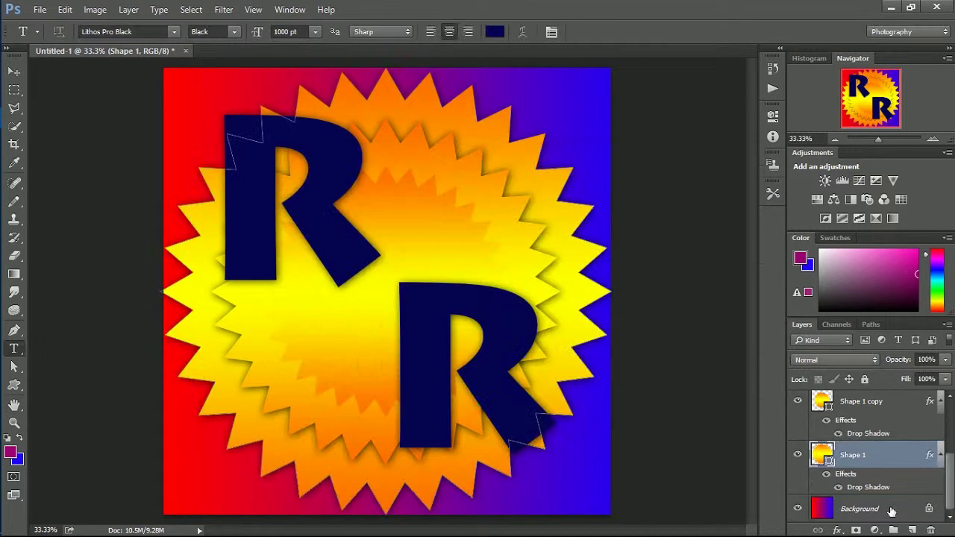
pyautogui.press('v')
pyautogui.hotkey('alt', '.')
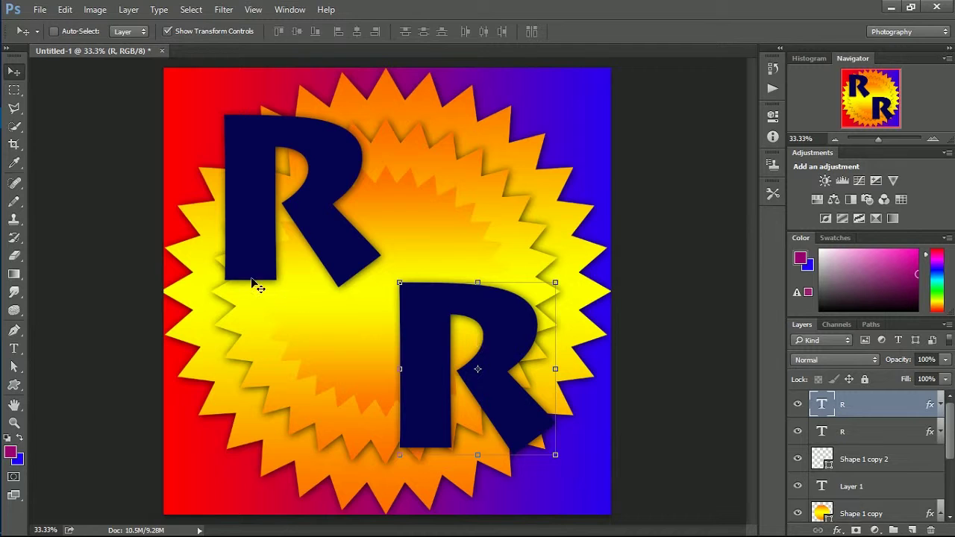
pyautogui.doubleClick(896, 459)
pyautogui.press('Return')
# Select both R layers and duplicate them offset down-right
pyautogui.click(884, 431)
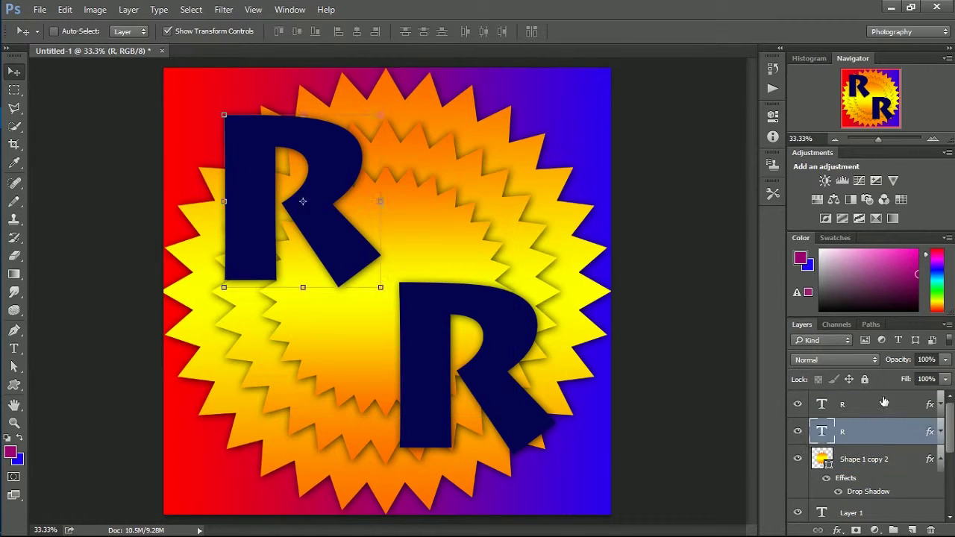
pyautogui.keyDown('shift'); pyautogui.click(884, 403); pyautogui.keyUp('shift')
pyautogui.moveTo(445, 339); pyautogui.dragTo(459, 355)
# Move the R copy layers below the original R layers
pyautogui.rightClick(886, 440)
pyautogui.press('Escape')
pyautogui.rightClick(886, 440)
pyautogui.press('Escape')
pyautogui.rightClick(886, 441)
pyautogui.press('Escape')
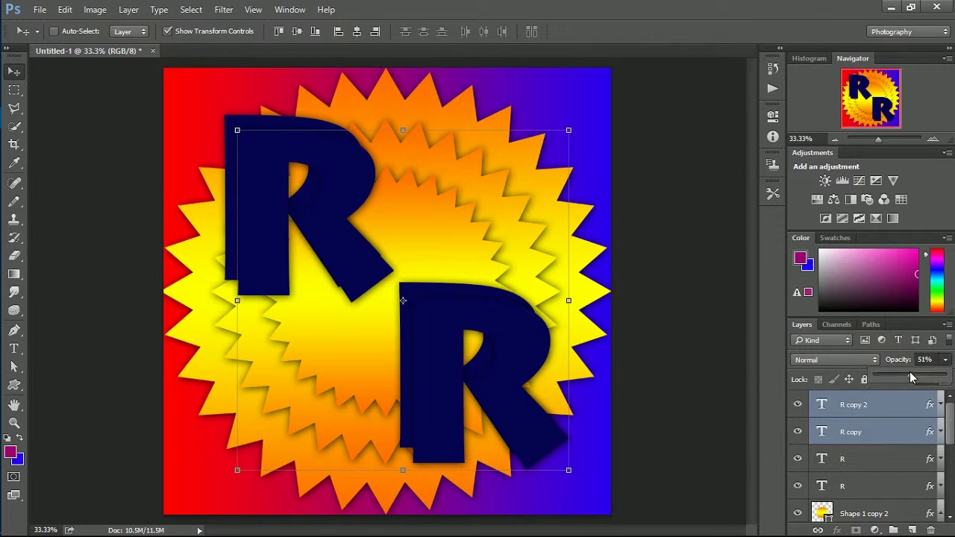
pyautogui.moveTo(912, 377); pyautogui.dragTo(929, 377)
pyautogui.doubleClick(881, 418)
pyautogui.press('Escape')
pyautogui.moveTo(886, 440); pyautogui.dragTo(883, 486)
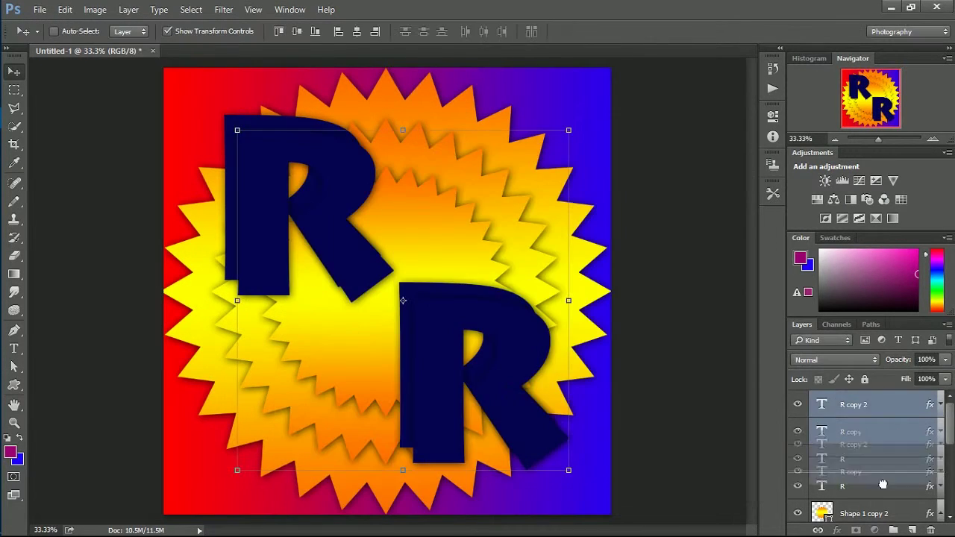
# Give the R copies a purple Color Overlay and nudge them up and left
pyautogui.doubleClick(883, 484)
pyautogui.click(526, 325)
pyautogui.moveTo(522, 150); pyautogui.dragTo(760, 240)
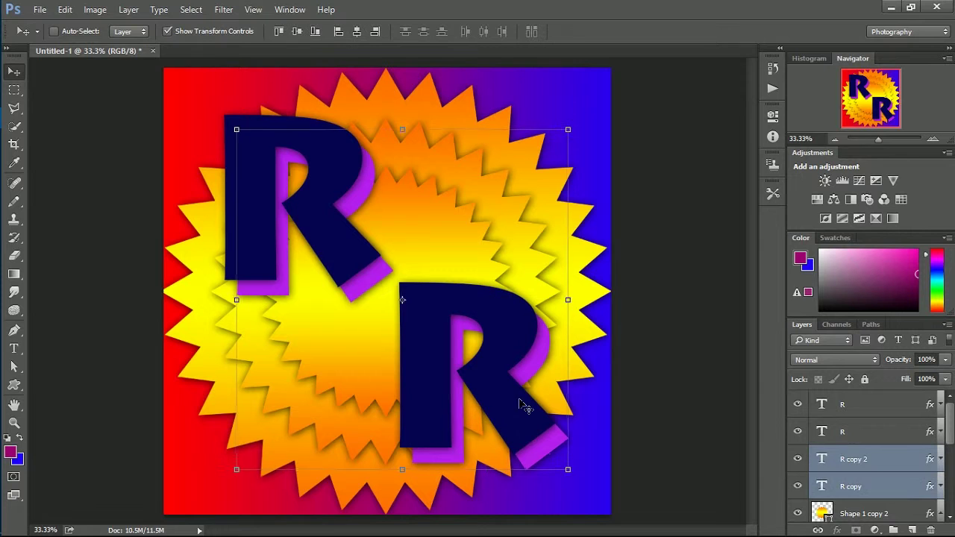
pyautogui.hotkey('shift', 'Up')
pyautogui.hotkey('shift', 'Left')
pyautogui.hotkey('ctrl', 's')
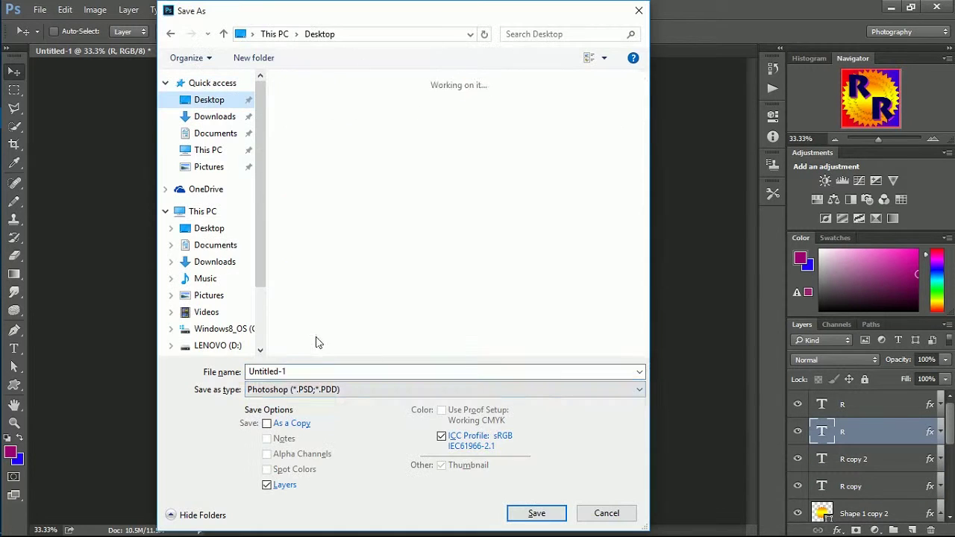
# Save the RR logo as a JPEG file
pyautogui.click(374, 389)
pyautogui.click(299, 329)
pyautogui.click(537, 513)
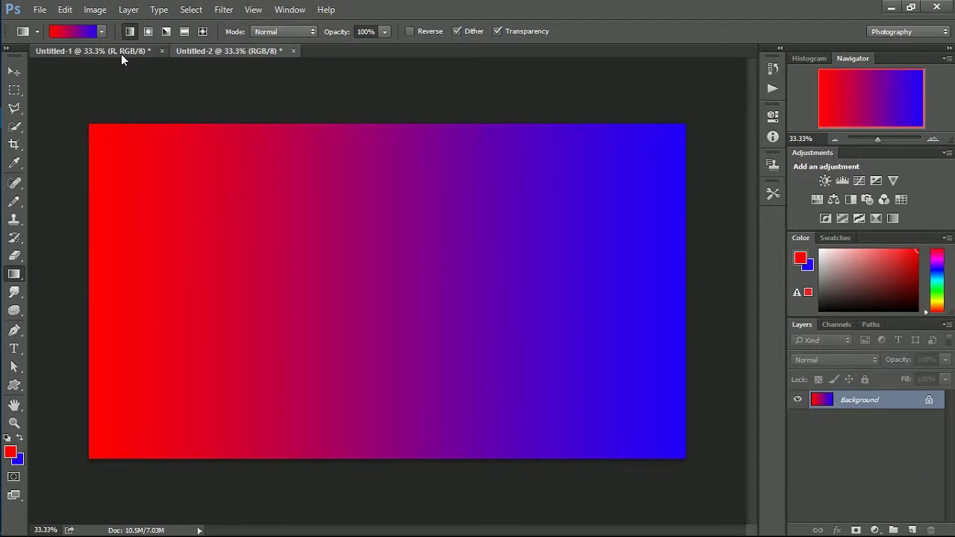
# Draw a starburst on the gradient banner and move it to the centre
pyautogui.click(122, 54)
pyautogui.click(224, 51)
pyautogui.press('u')
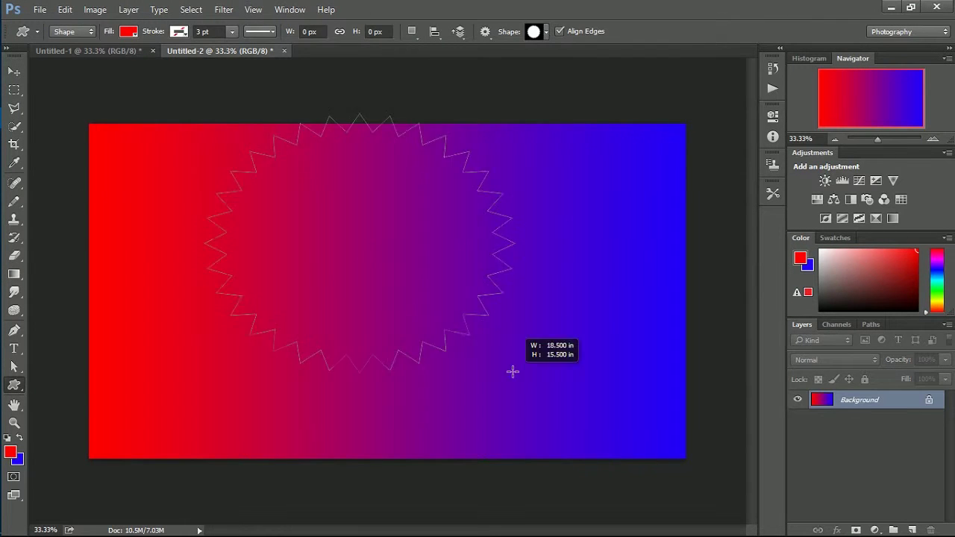
pyautogui.moveTo(361, 247); pyautogui.dragTo(509, 393)
pyautogui.press('v')
pyautogui.moveTo(388, 255); pyautogui.dragTo(427, 305)
pyautogui.click(853, 400)
# Fill the starburst with an orange-yellow-orange angle gradient
pyautogui.press('u')
pyautogui.click(259, 31)
pyautogui.click(129, 32)
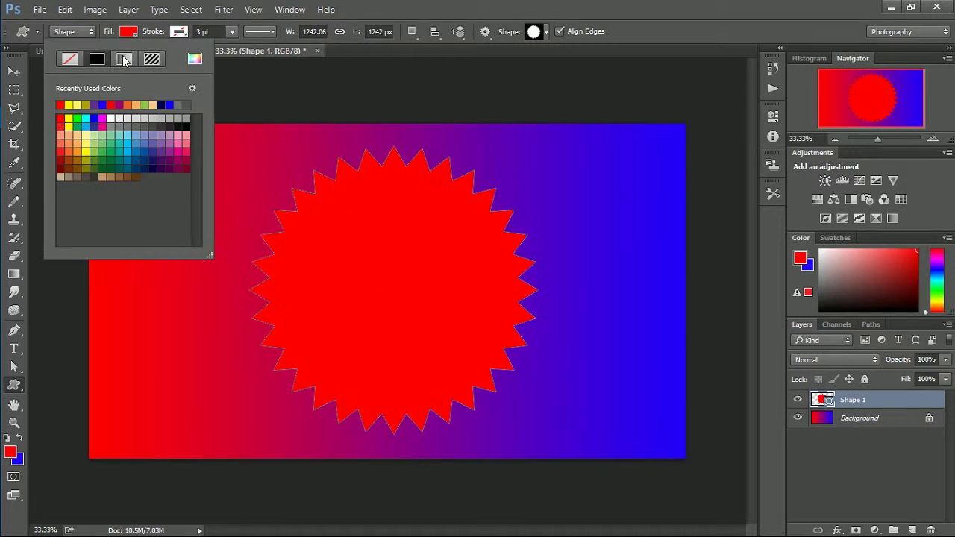
pyautogui.click(124, 59)
pyautogui.click(112, 134)
pyautogui.scroll(1, 127, 123)
pyautogui.click(157, 112)
pyautogui.click(67, 111)
pyautogui.click(111, 112)
pyautogui.click(89, 134)
pyautogui.click(92, 221)
pyautogui.click(77, 257)
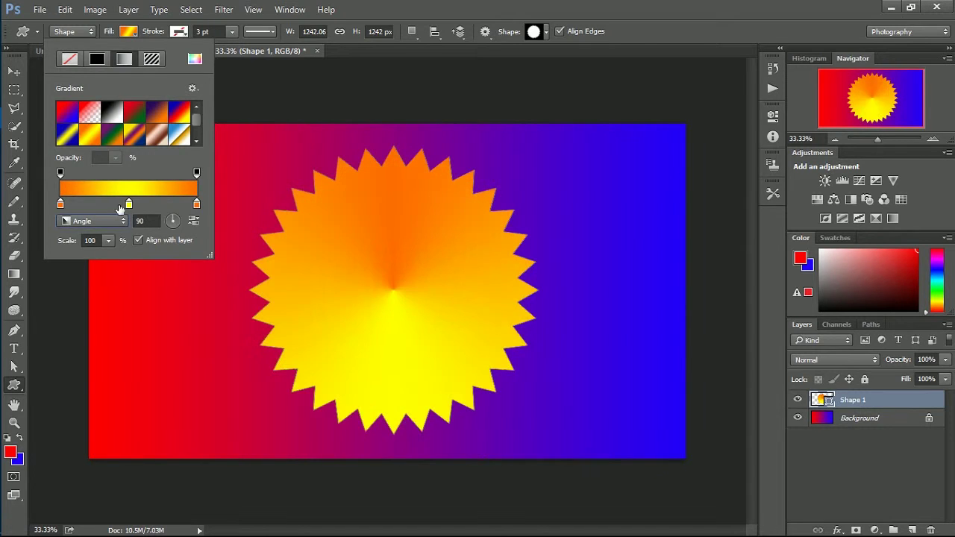
# Duplicate the starburst twice and shrink one copy to about 70%
pyautogui.press('Return')
pyautogui.hotkey('ctrl', 'j')
pyautogui.hotkey('ctrl', 'j')
pyautogui.hotkey('alt', '[')
pyautogui.hotkey('ctrl', 't')
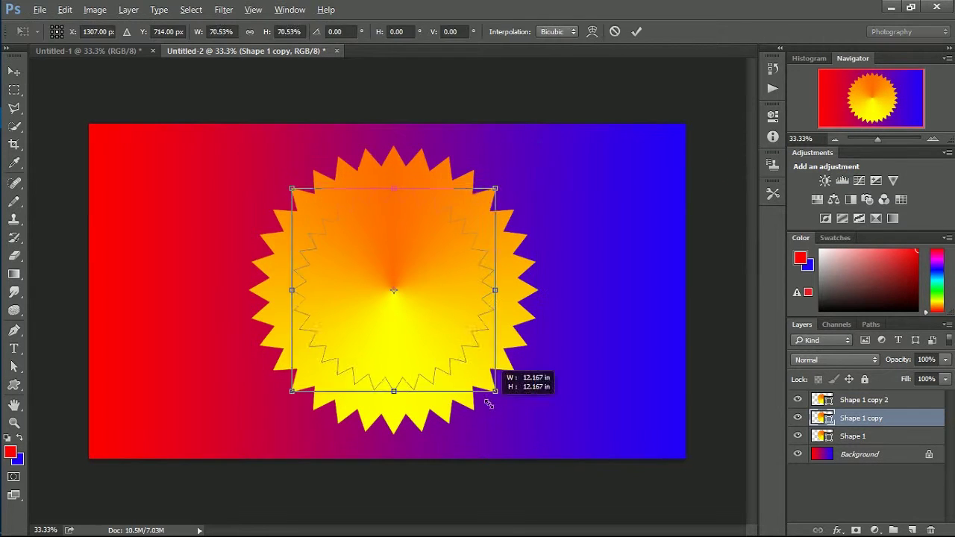
pyautogui.moveTo(495, 181); pyautogui.dragTo(572, 374)
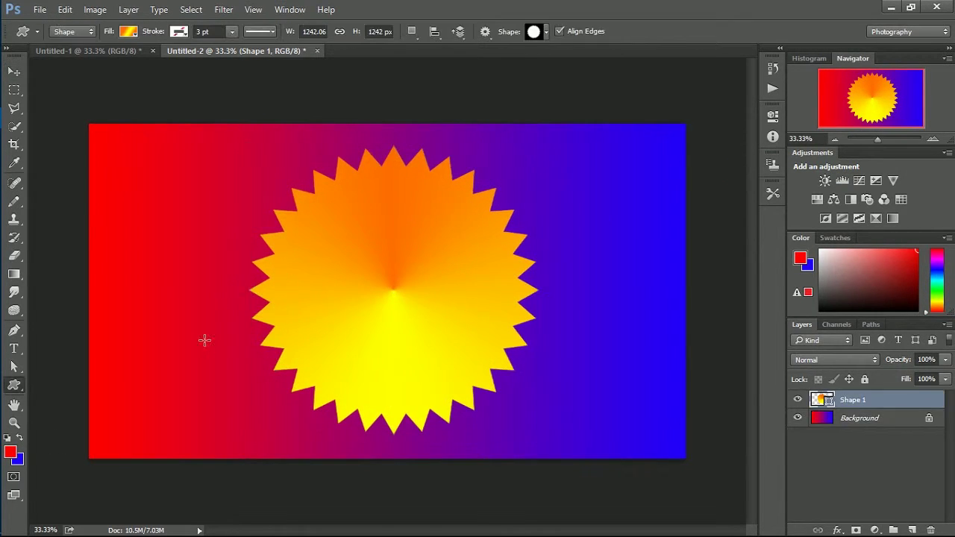
# Change the starburst fill to the blue-red-yellow gradient preset
pyautogui.click(131, 33)
pyautogui.click(124, 277)
pyautogui.scroll(3, 107, 223)
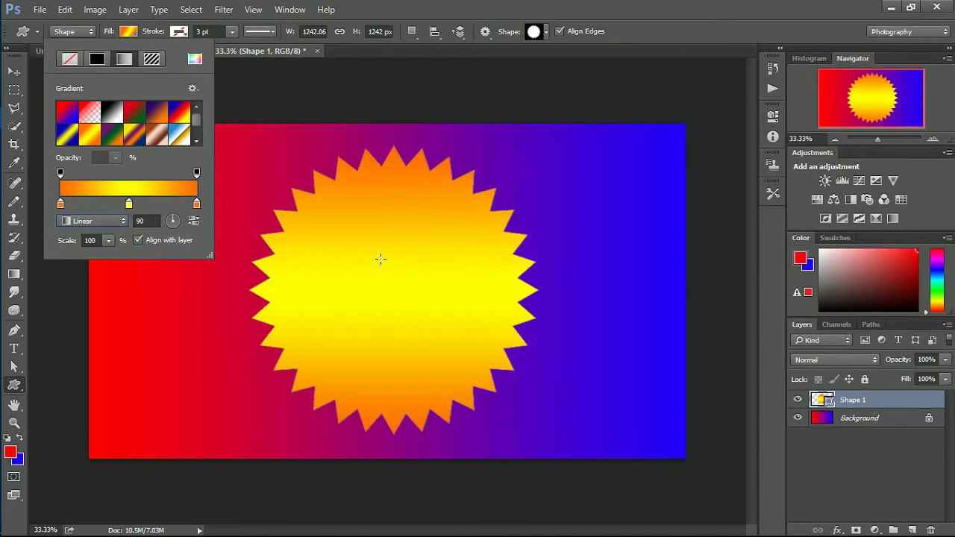
pyautogui.click(80, 121)
pyautogui.click(152, 59)
pyautogui.click(97, 59)
pyautogui.click(124, 59)
pyautogui.click(88, 134)
pyautogui.click(909, 407)
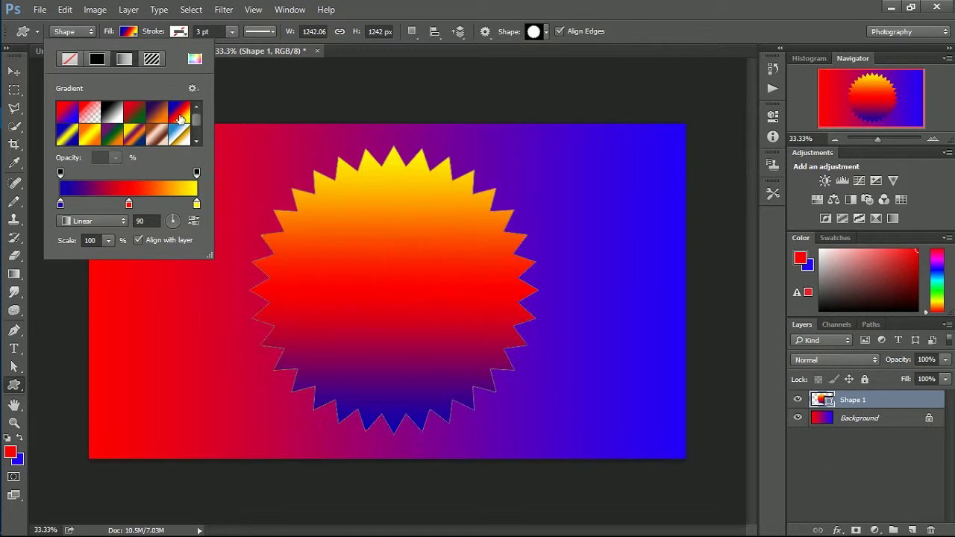
pyautogui.hotkey('ctrl', 't')
# Scale the pasted RR logo to about 29% in the starburst's centre and commit it
pyautogui.rightClick(454, 235)
pyautogui.click(482, 420)
pyautogui.rightClick(472, 321)
pyautogui.click(493, 520)
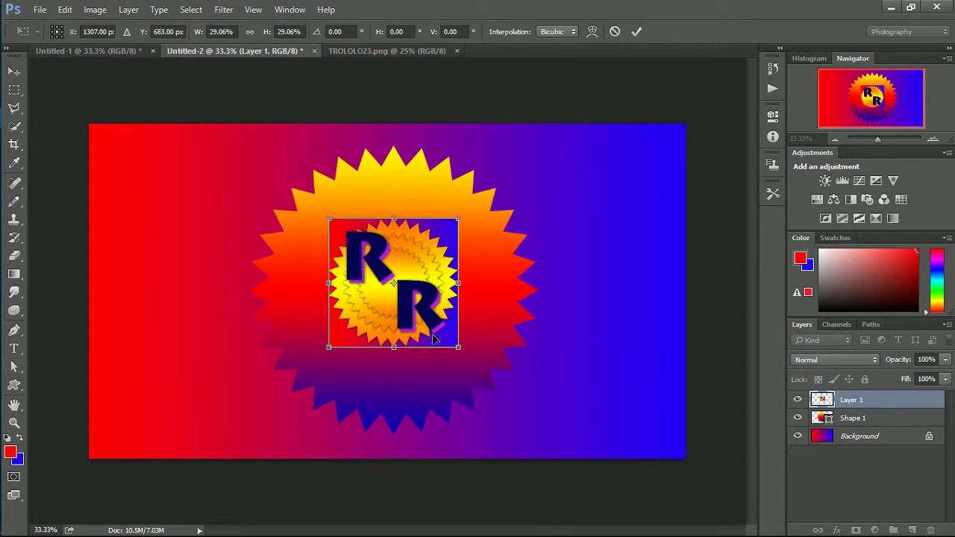
pyautogui.press('Return')
# Switch to the Custom Shape tool and browse its shape list
pyautogui.press('u')
pyautogui.click(547, 31)
pyautogui.scroll(-3, 565, 351)
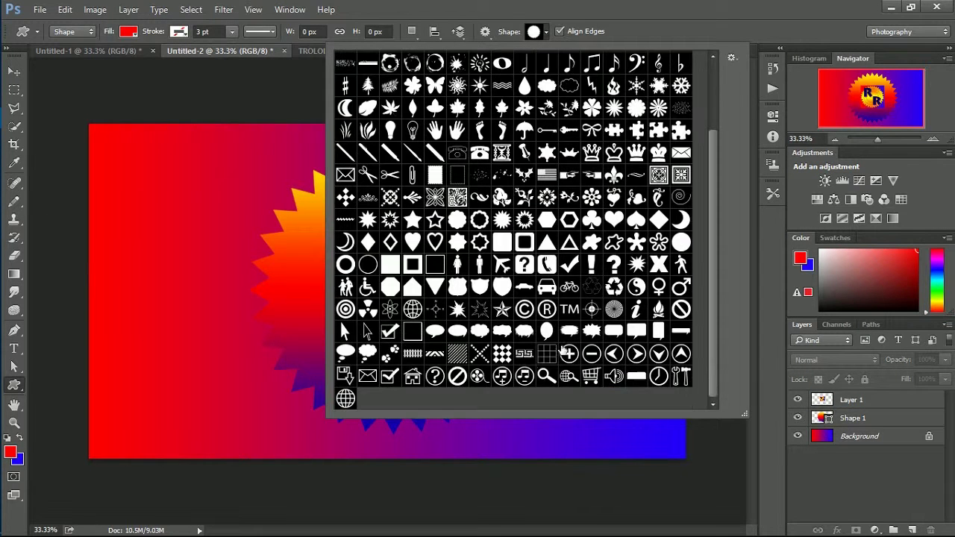
# Draw a circled-arrow custom shape and move it to the banner's left side
pyautogui.doubleClick(614, 354)
pyautogui.moveTo(179, 215); pyautogui.dragTo(321, 372)
pyautogui.press('v')
pyautogui.moveTo(222, 313); pyautogui.dragTo(170, 313)
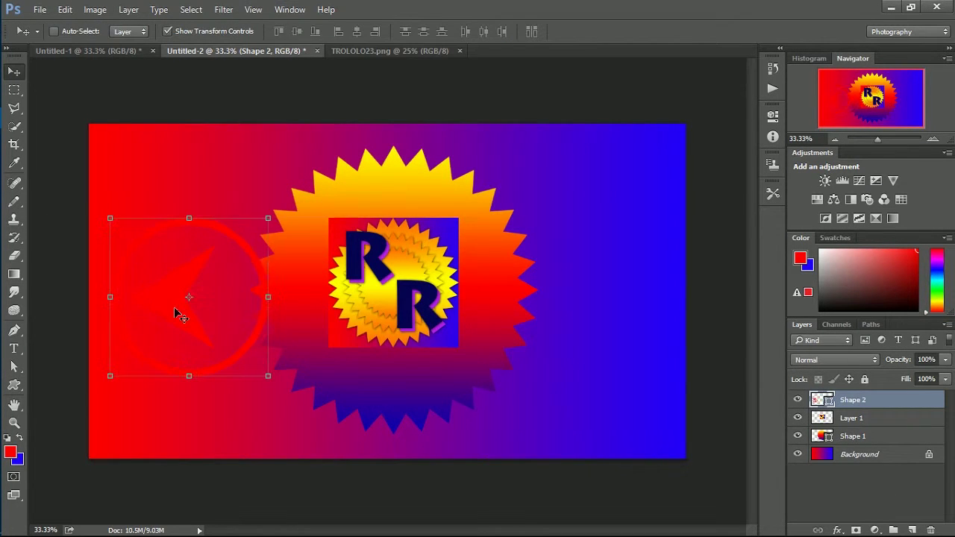
# Set the circled arrow's fill colour to blue
pyautogui.press('u')
pyautogui.click(128, 31)
pyautogui.click(90, 105)
pyautogui.click(624, 254)
pyautogui.click(544, 228)
# Draw a second circled arrow and move it to the right side
pyautogui.click(546, 32)
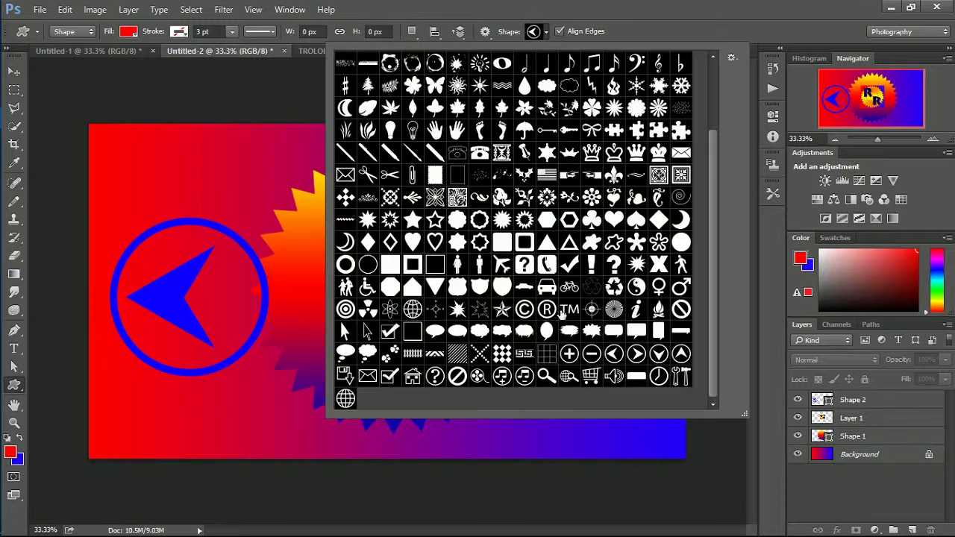
pyautogui.doubleClick(638, 355)
pyautogui.moveTo(533, 266); pyautogui.dragTo(640, 346)
pyautogui.press('v')
pyautogui.moveTo(601, 321); pyautogui.dragTo(646, 351)
# Shift the blue arrow toward the left edge and delete the second arrow's layer
pyautogui.click(853, 418)
pyautogui.moveTo(650, 309); pyautogui.dragTo(629, 309)
pyautogui.click(853, 400)
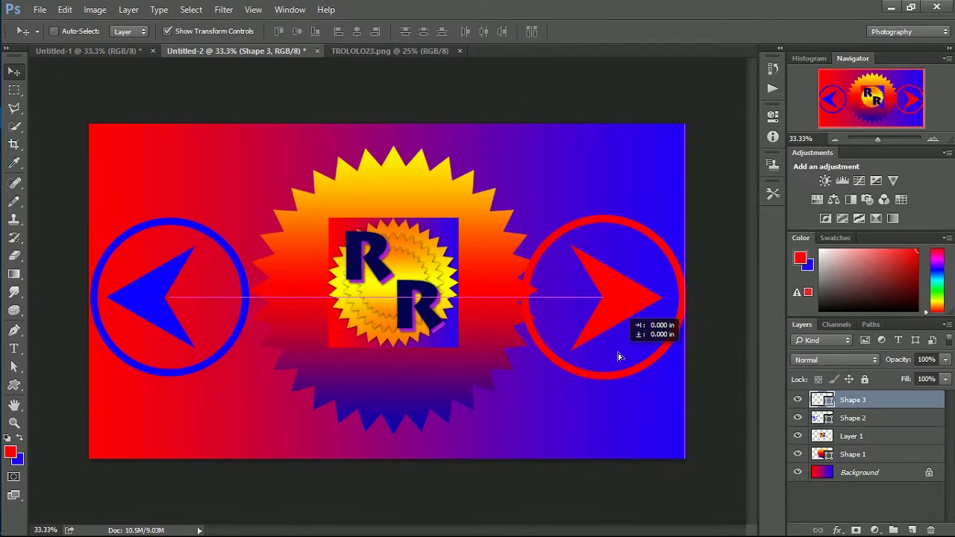
pyautogui.hotkey('ctrl', 't')
pyautogui.press('Return')
pyautogui.moveTo(853, 400); pyautogui.dragTo(930, 530)
pyautogui.rightClick(229, 365)
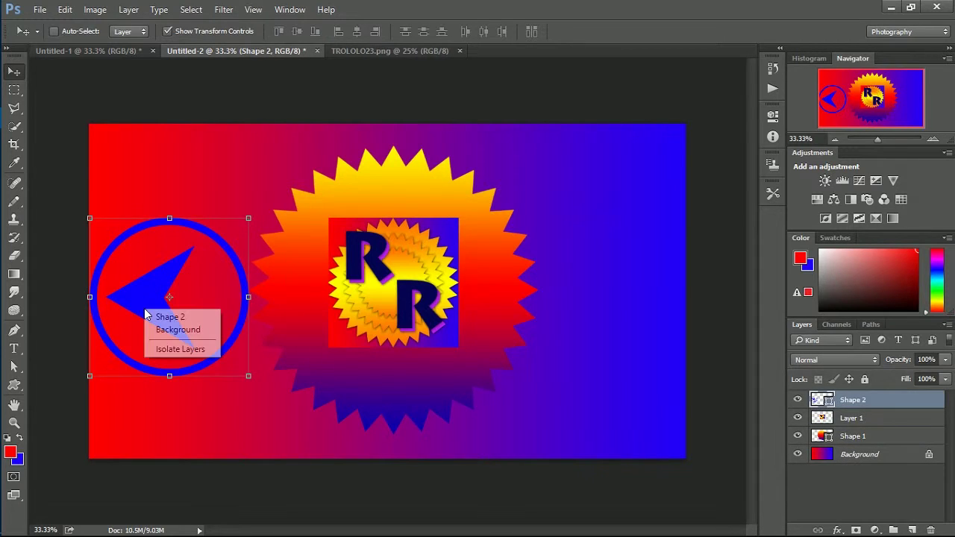
# Duplicate the blue arrow with Ctrl+J, move the copy right and flip it horizontally
pyautogui.press('v')
pyautogui.hotkey('ctrl', 'j')
pyautogui.moveTo(77, 339); pyautogui.dragTo(526, 340)
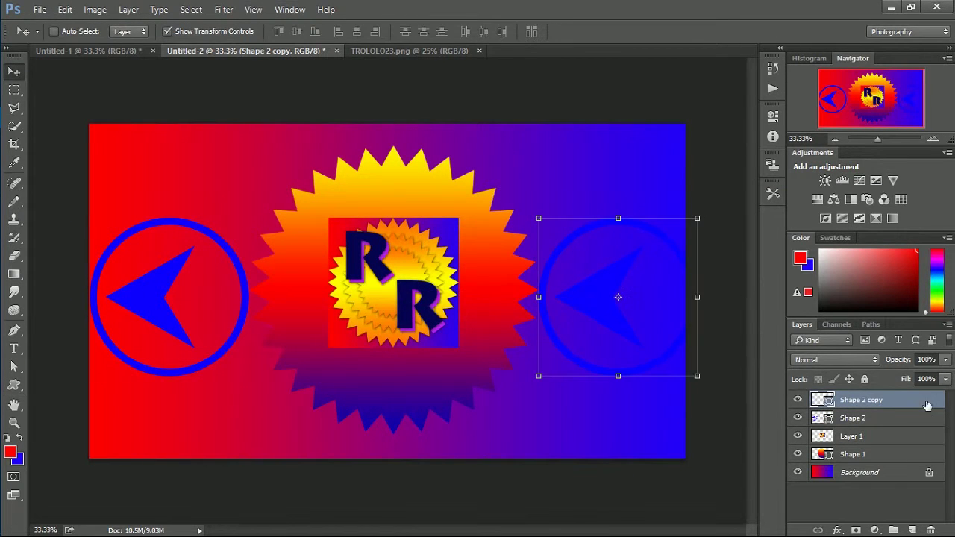
pyautogui.press('Escape')
pyautogui.hotkey('ctrl', 't')
pyautogui.rightClick(542, 415)
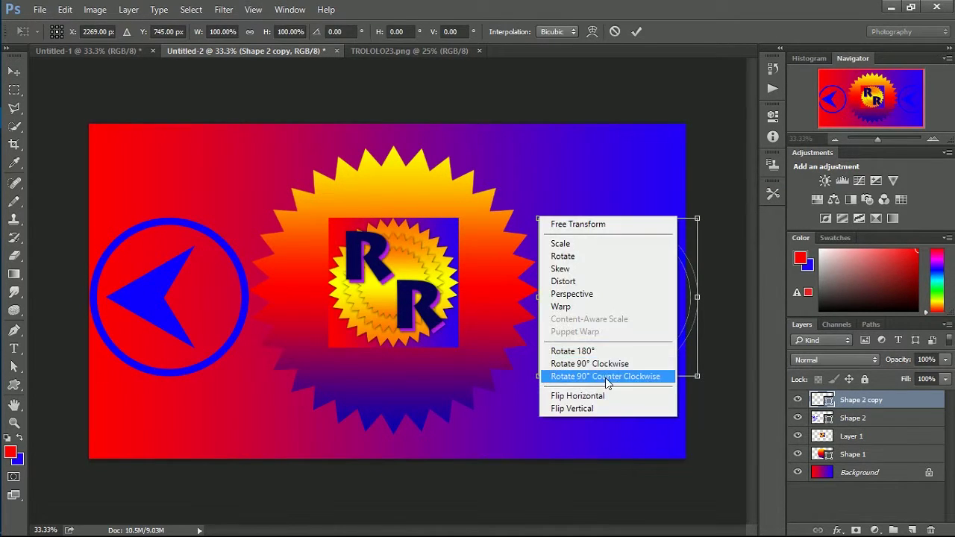
pyautogui.click(597, 390)
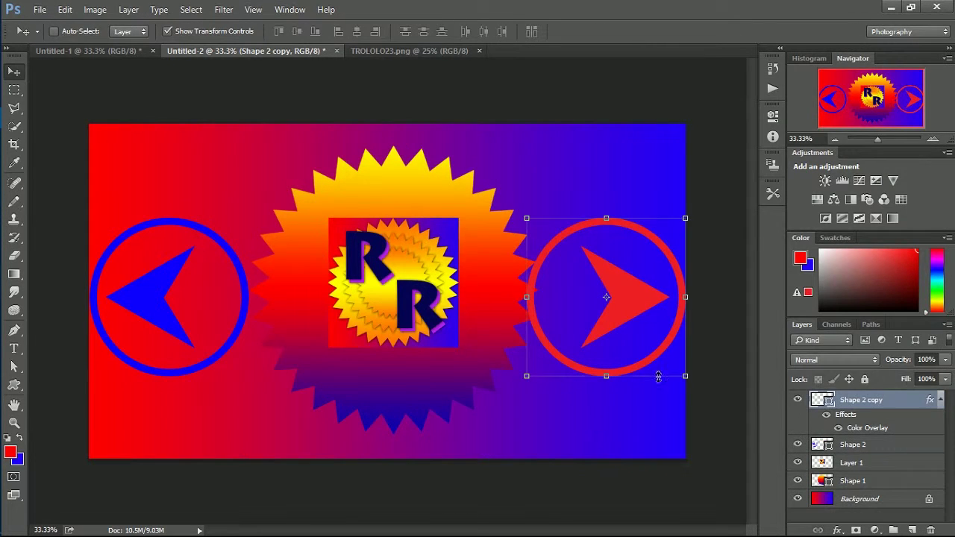
pyautogui.moveTo(496, 341); pyautogui.dragTo(471, 340)
pyautogui.click(887, 445)
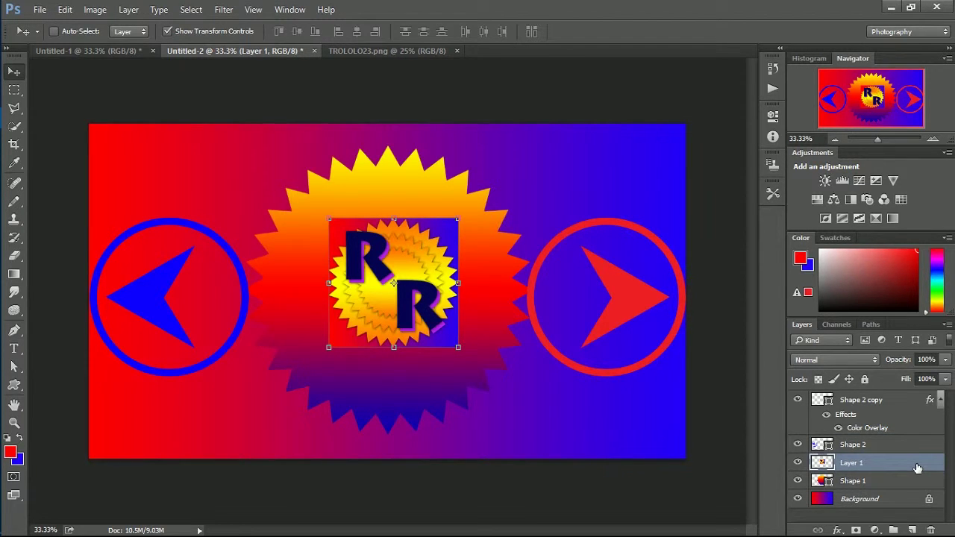
# Enable Stroke and Drop Shadow in the Layer Style for the RR logo's Layer 1
pyautogui.doubleClick(896, 463)
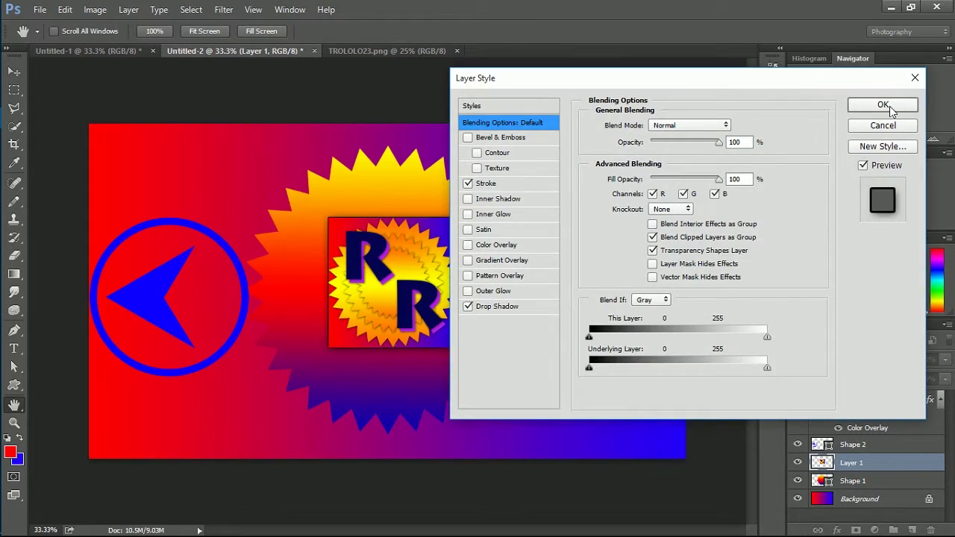
pyautogui.click(883, 106)
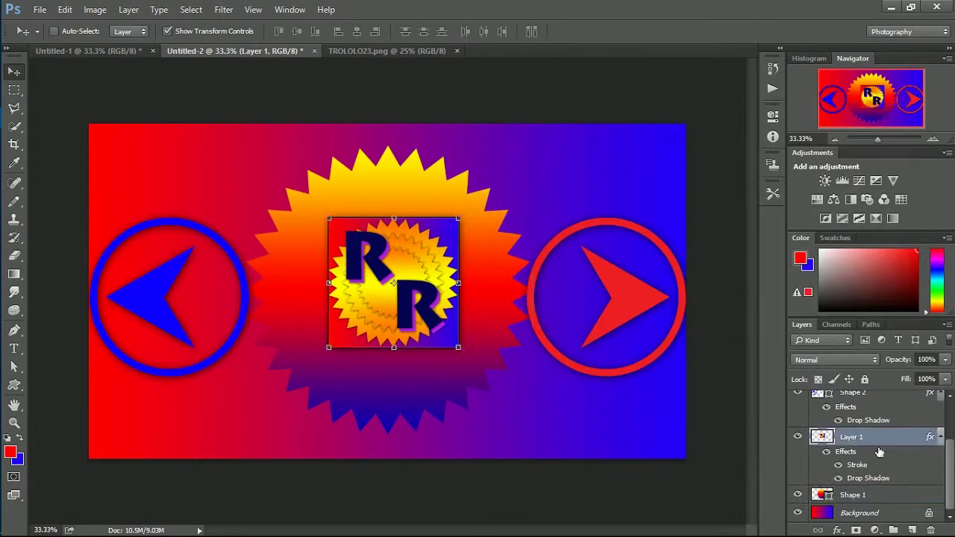